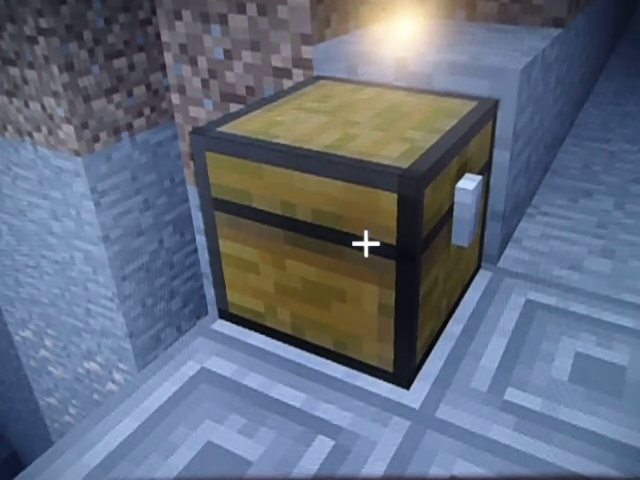
# - Open the first chest, take a diamond from it, and close it
pyautogui.rightClick(365, 243)
pyautogui.click(365, 85)
pyautogui.press('Escape')
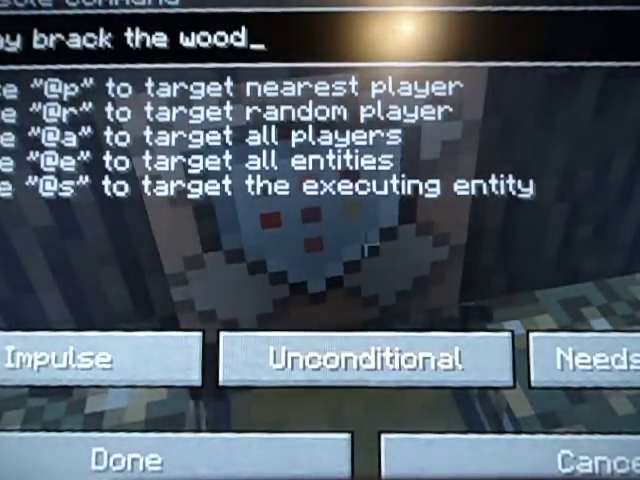
# - Close the command block window after reading the wood-breaking hint
pyautogui.press('Escape')
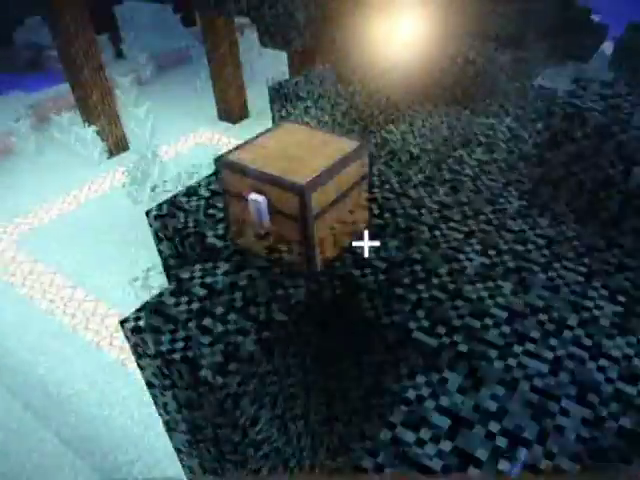
# - Open the chest beside the ladder-covered tree
pyautogui.rightClick(320, 240)
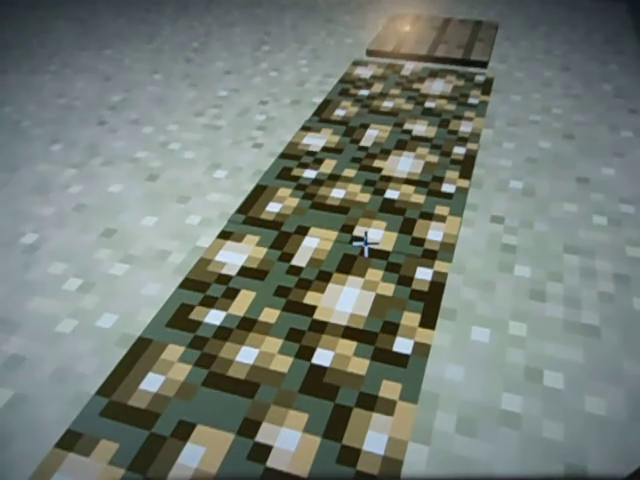
# - Walk the glowstone path, then open and close the next diamond chest
pyautogui.press('w')
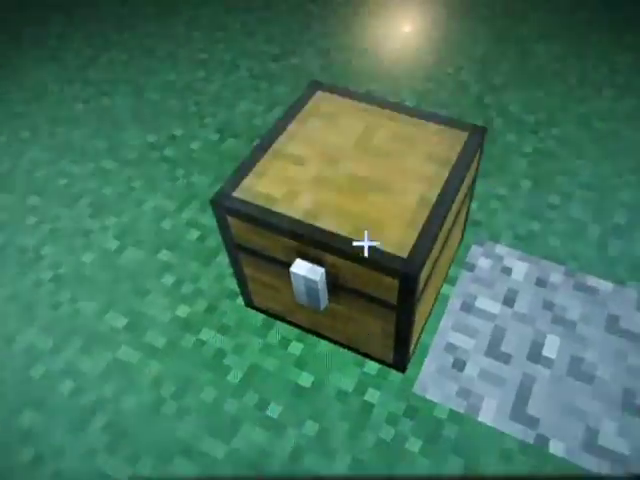
pyautogui.rightClick(365, 245)
pyautogui.press('Escape')
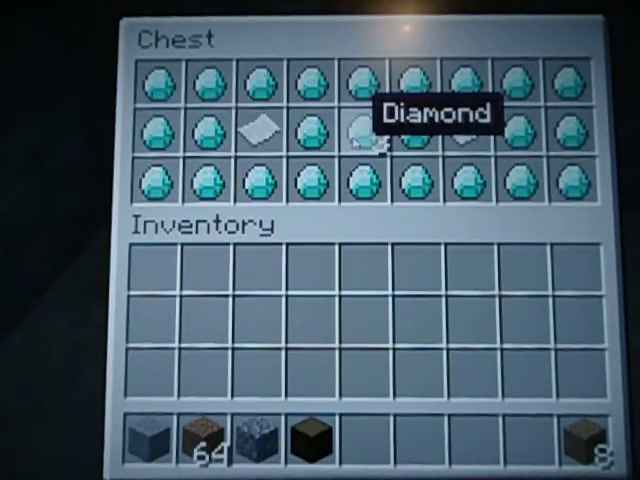
# - Close the final chest full of diamonds
pyautogui.press('Escape')
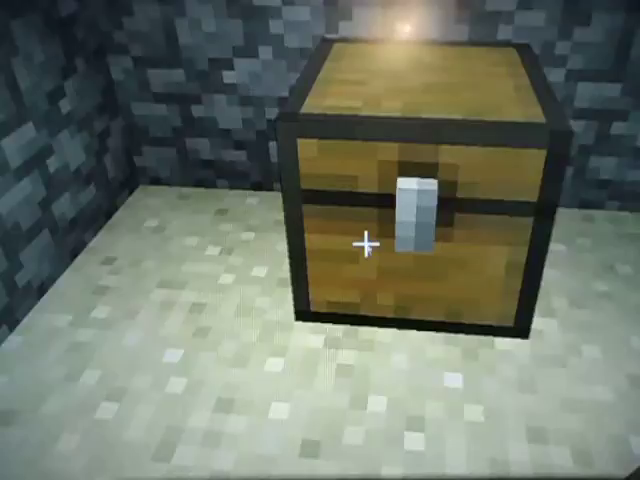
# - Pause the game and Save and Quit to the title screen
pyautogui.press('t')
pyautogui.press('Escape')
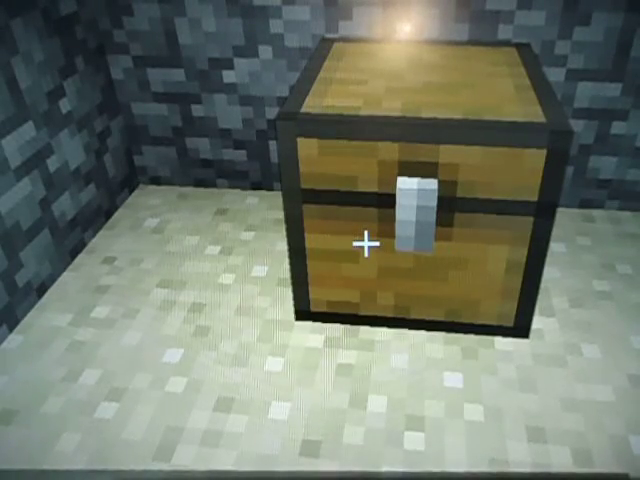
pyautogui.press('Escape')
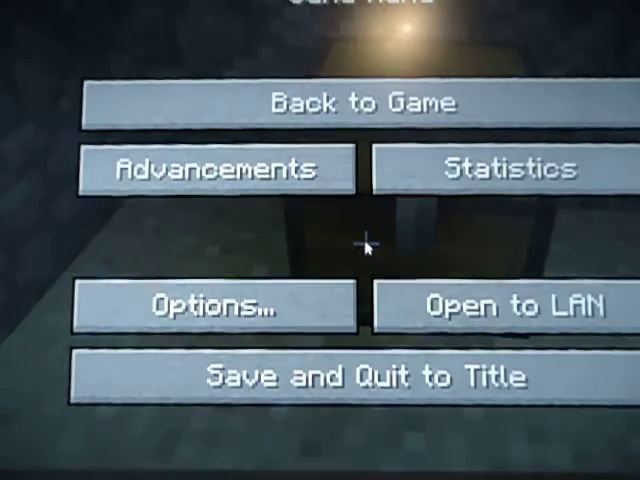
pyautogui.click(366, 377)
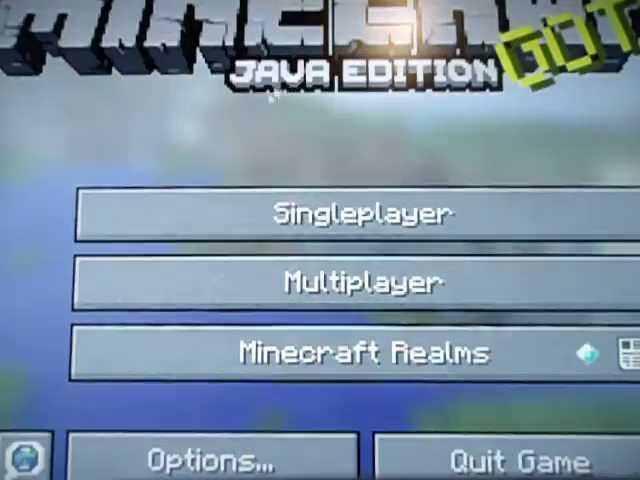
# - Delete the 'parcone' world from the Singleplayer list and confirm
pyautogui.click(293, 225)
pyautogui.click(40, 20)
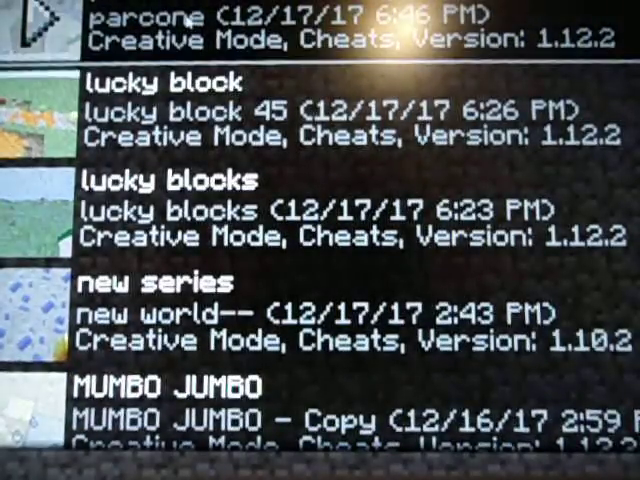
pyautogui.press('Delete')
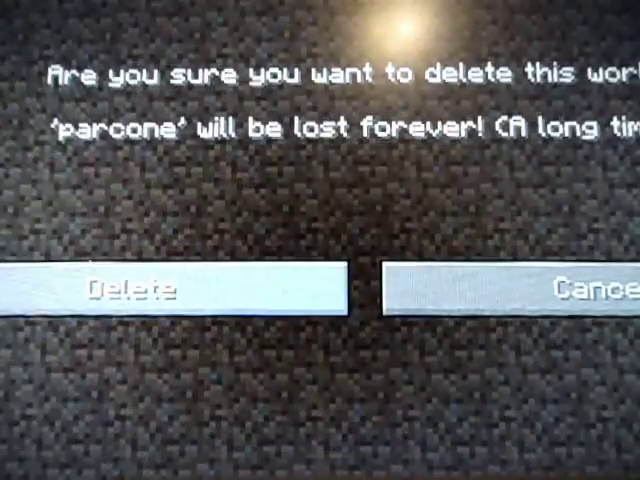
pyautogui.click(175, 289)
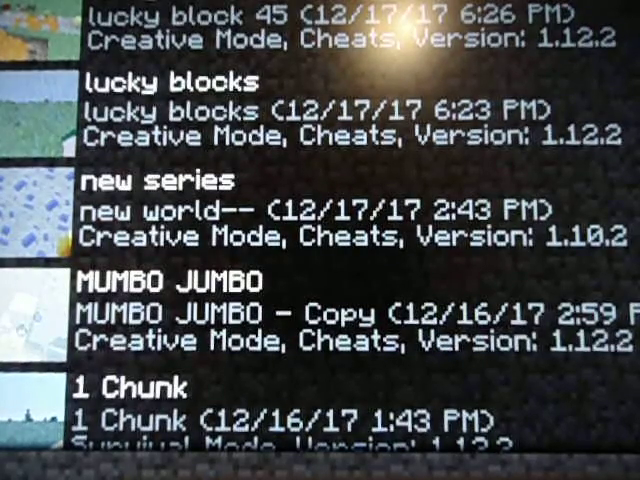